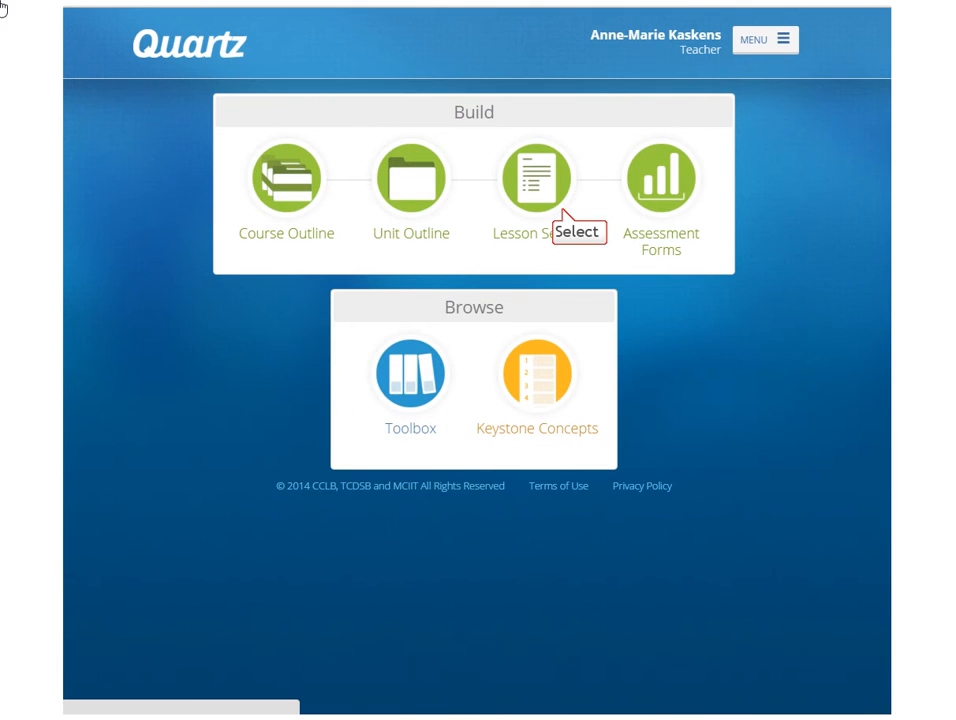
Sort the lesson series by creation date, open "Describe pain to a medical practitioner." for editing, and continue to its subtasks.
left_click(535, 176)
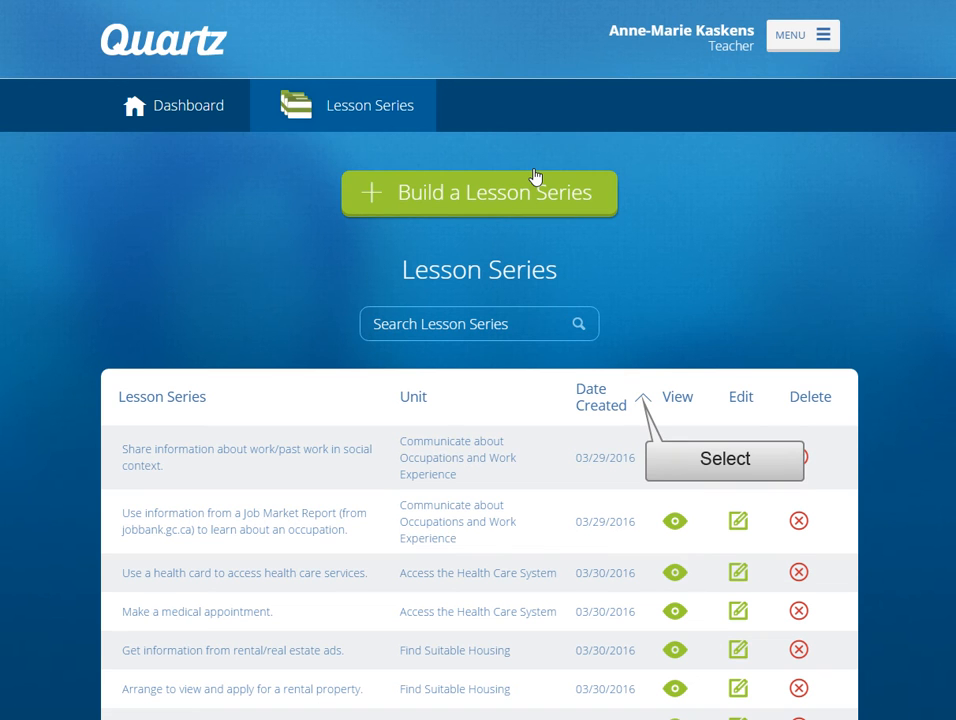
left_click(634, 399)
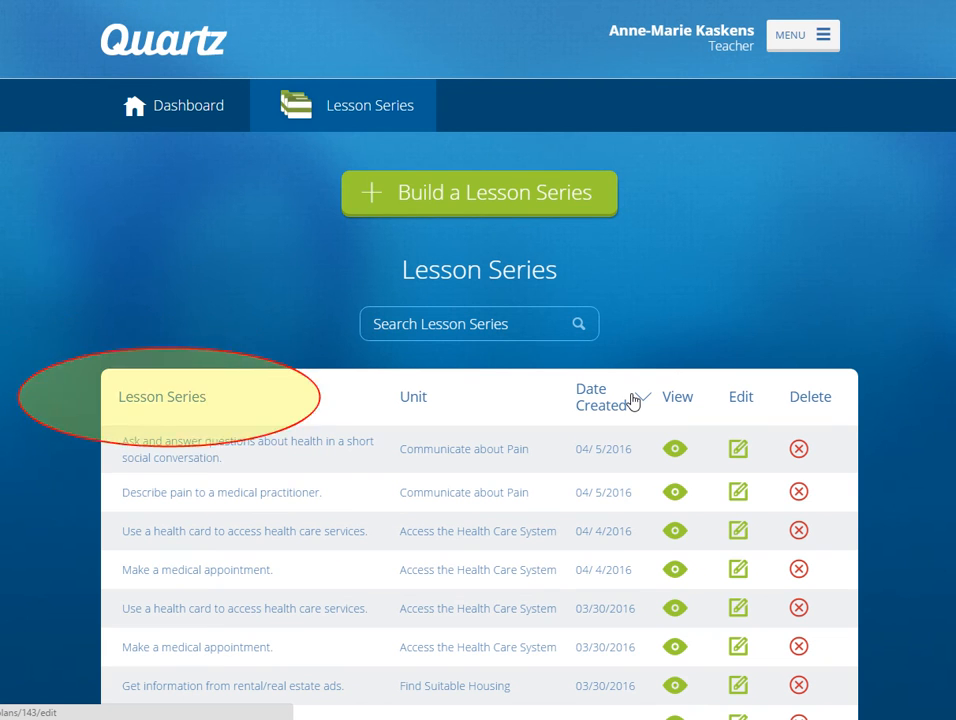
left_click(739, 493)
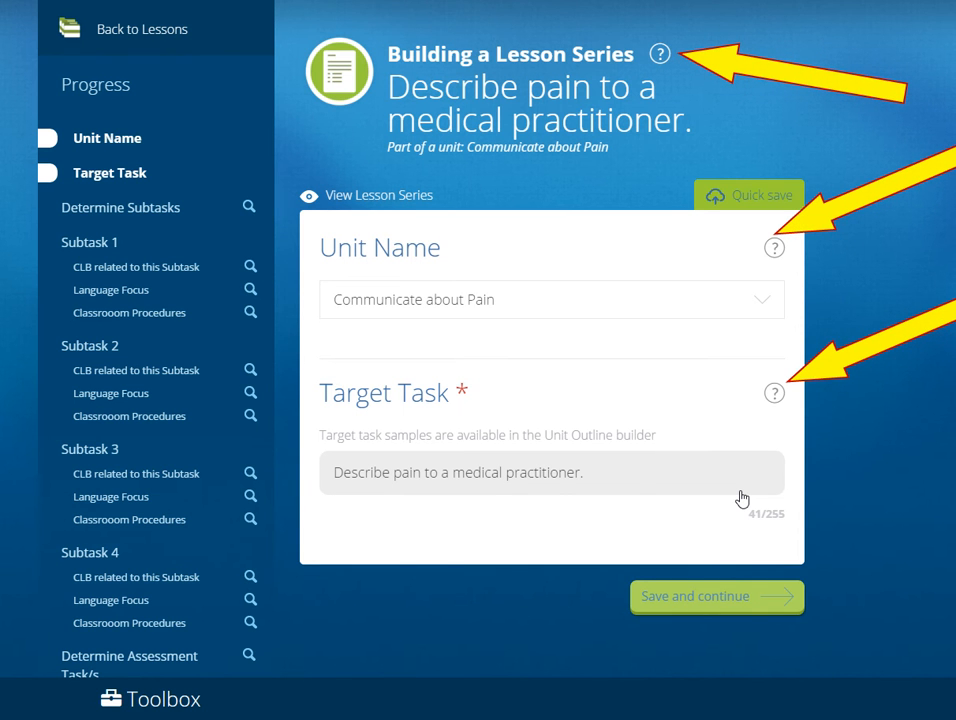
left_click(744, 603)
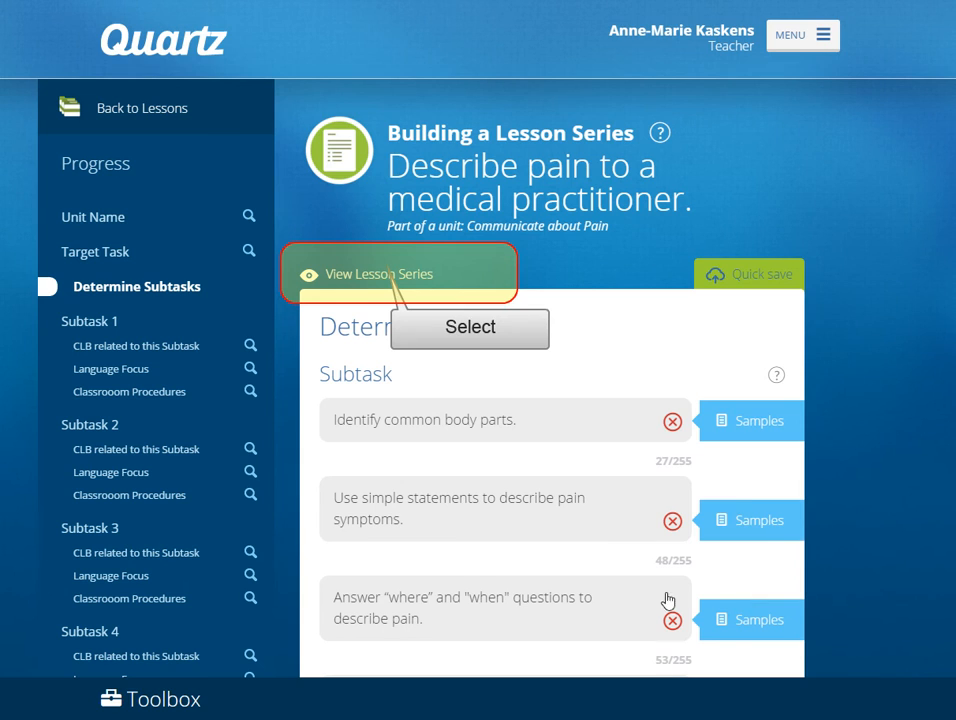
View the full lesson series and look through its subtasks.
left_click(384, 277)
scroll(758, 388, "down", 2)
scroll(758, 382, "down", 2)
scroll(758, 382, "up", 2)
scroll(758, 388, "up", 5)
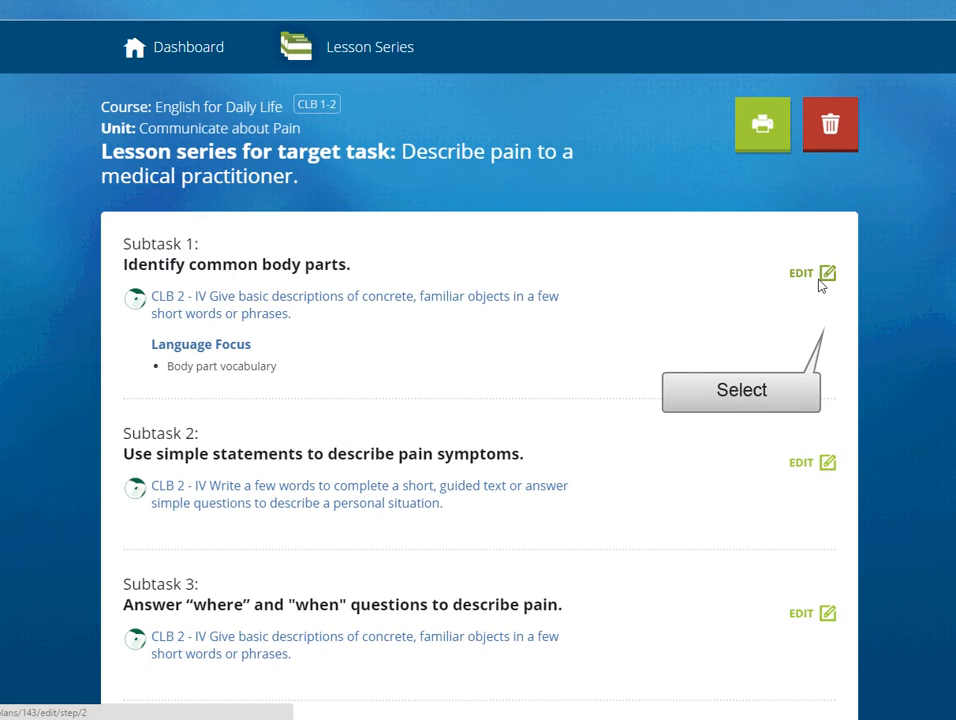
Change the second subtask to "State that you have pain in a short conversation.", save it, and check the subtask list.
left_click(822, 276)
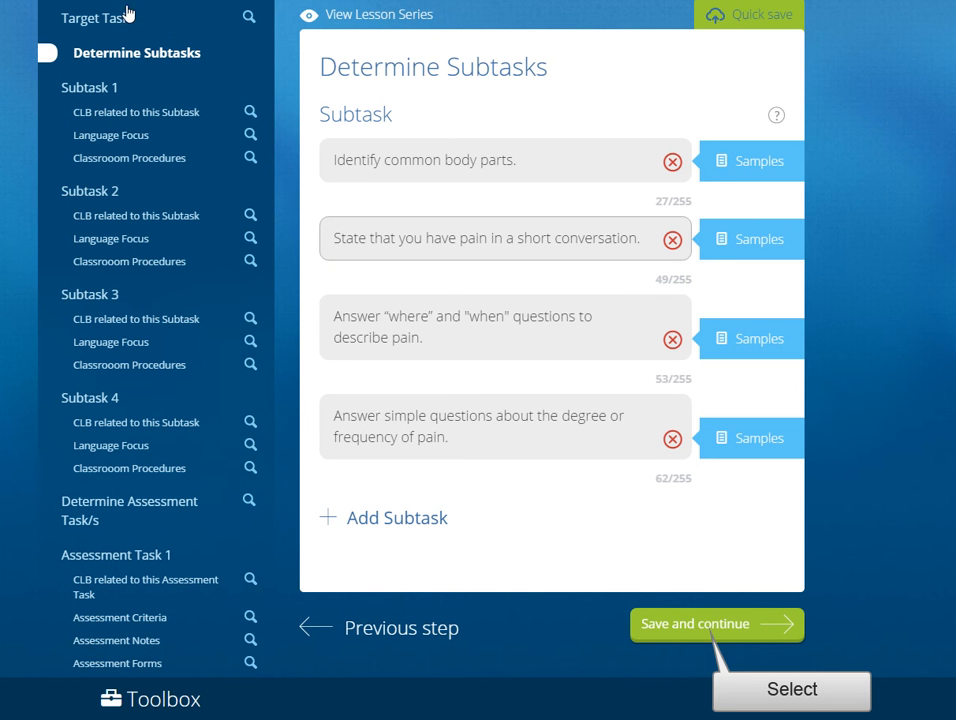
left_click(706, 632)
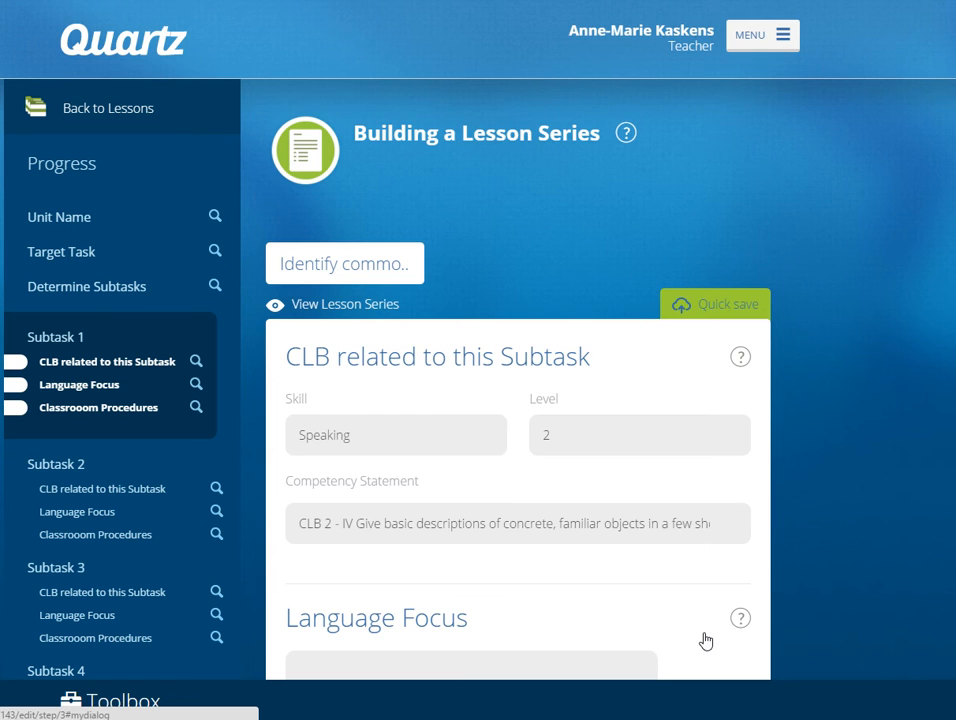
left_click(215, 286)
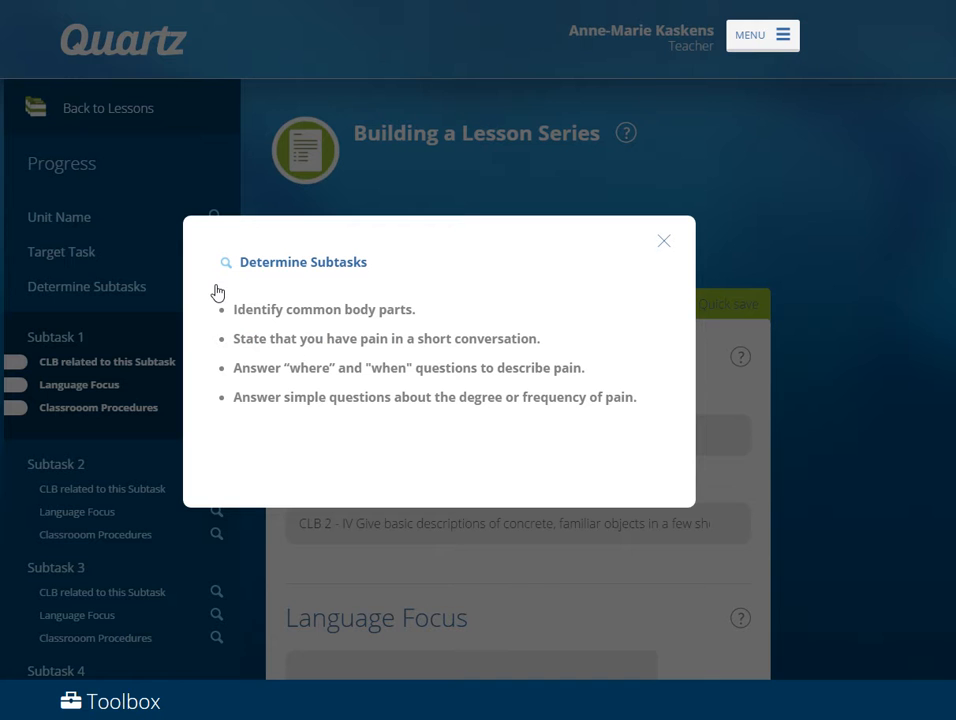
left_click(667, 244)
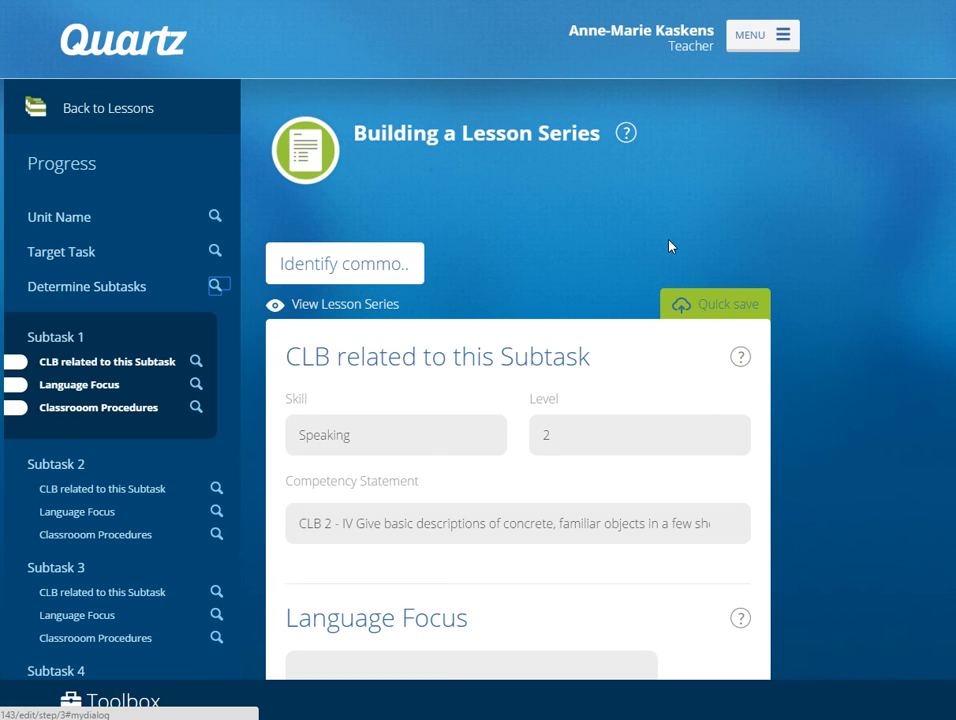
Enter Subtask 1's language focus: Body part vocabulary, "This is my____" sentence stem, website navigation vocabulary (click on, go to..).
left_click_drag(951, 158, 951, 233)
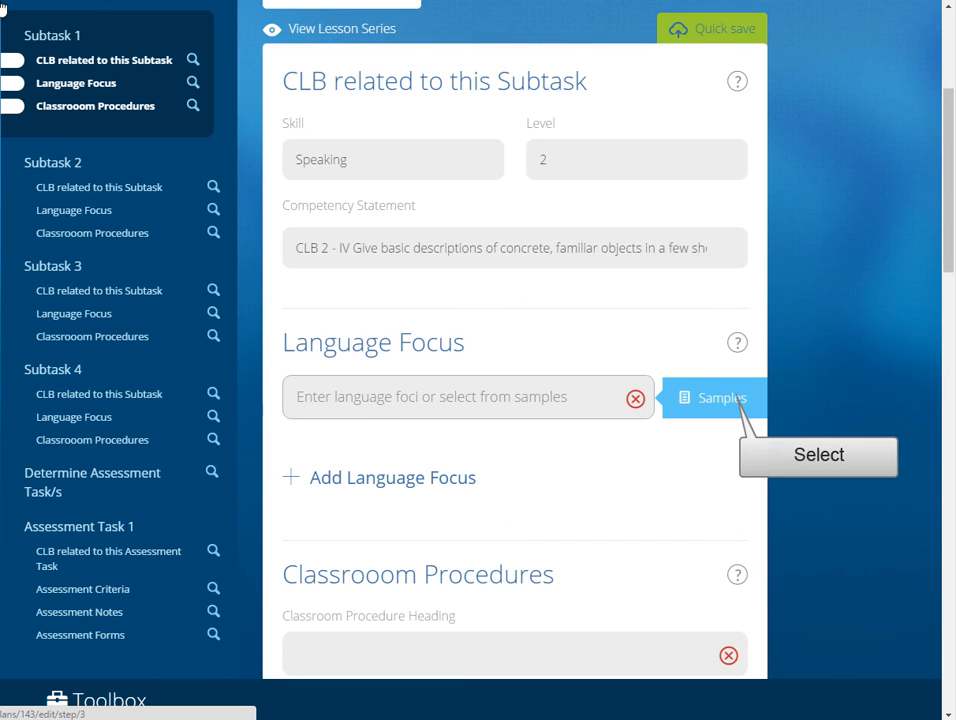
left_click(730, 402)
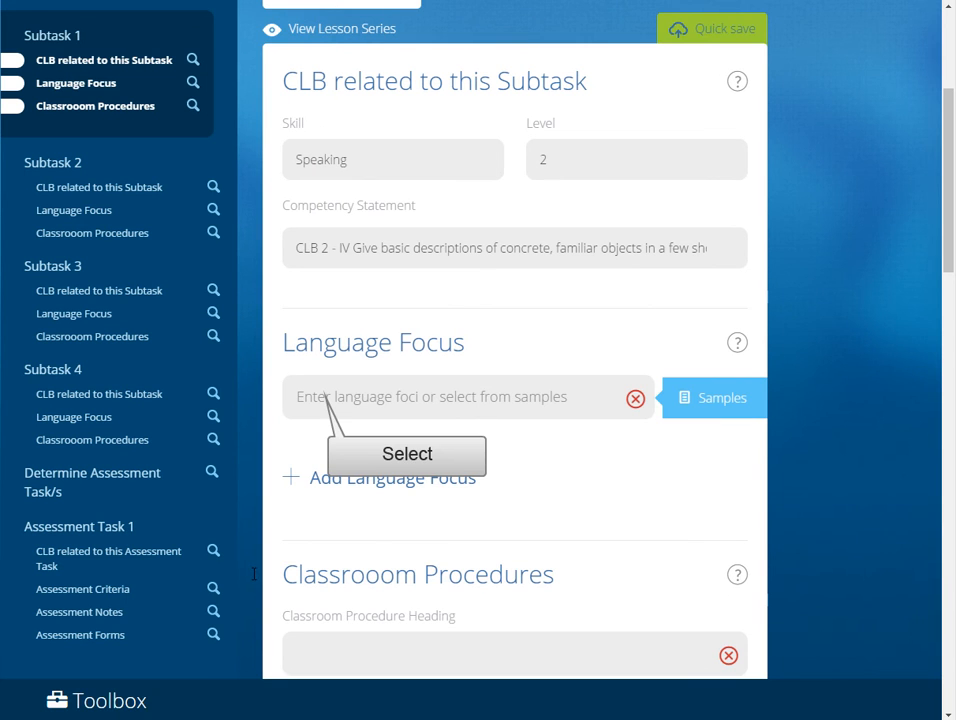
left_click(320, 397)
Enter "Introduction to body parts" as the first classroom procedure heading.
scroll(603, 438, "down", 3)
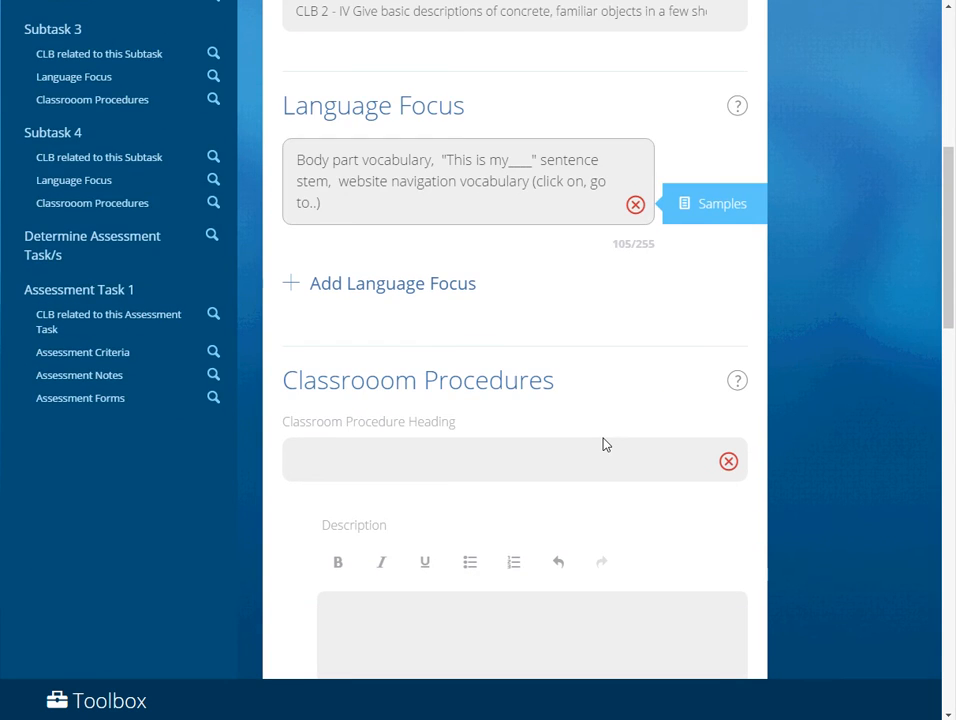
scroll(603, 442, "down", 5)
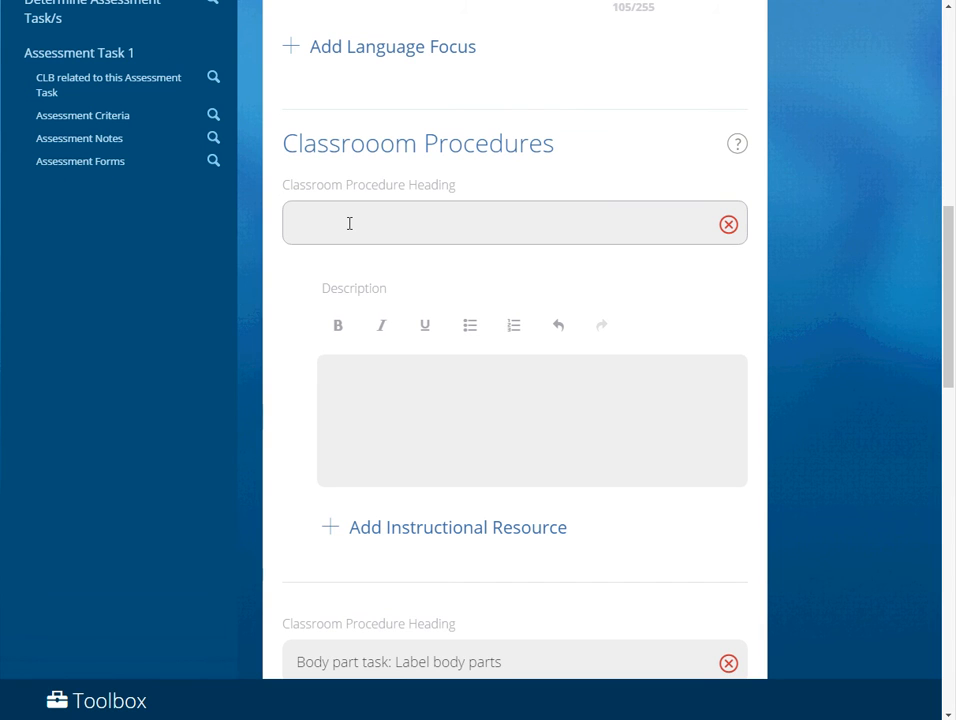
left_click(296, 222)
type("Introduction to body parts")
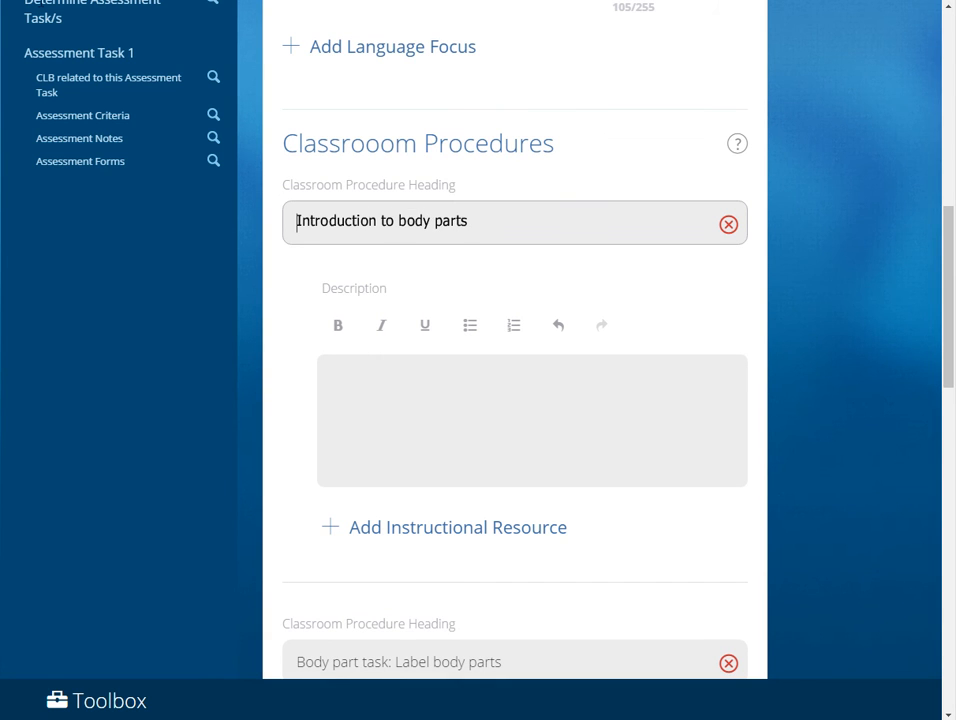
Paste the body part elicitation, "This is my ...." stem and chant video instructions as the description, and format them as a bulleted list.
left_click(380, 369)
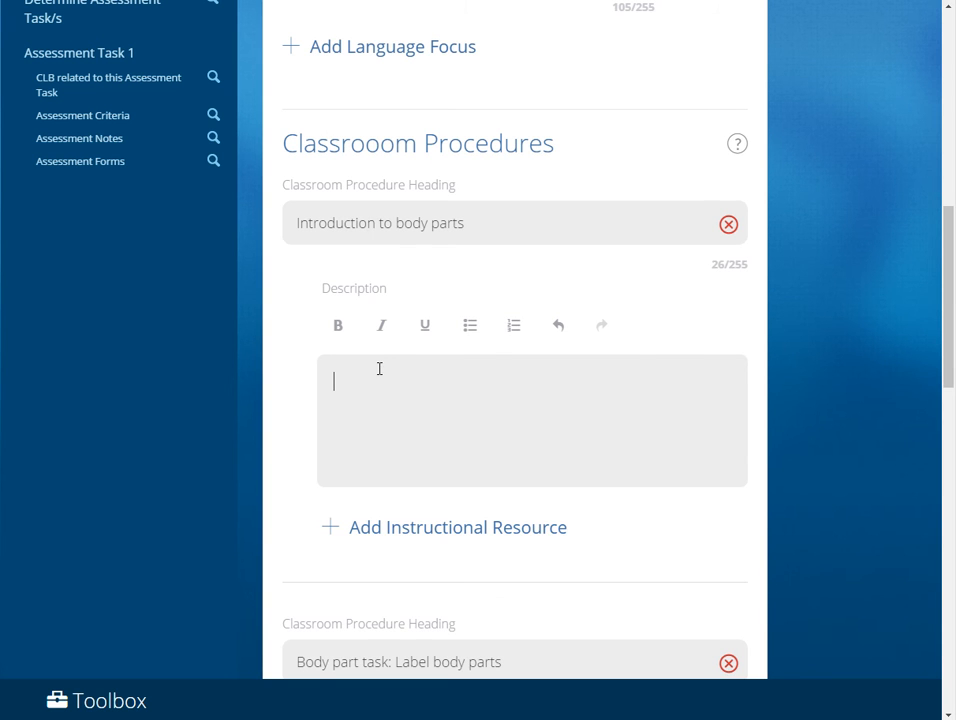
type("Elicit body part names using large pictures (p. 6-20, Talking about Pain Lesson Package). Show card and have learners say body part name. Teach body parts where needed. Introduce stem \"This is my ….\" Have learners take turns saying \"This is my\" and finishing the sentence with a body part name while pointing to it on their body. View video \"Parts of the Body Chant\" Learners chant with the video.")
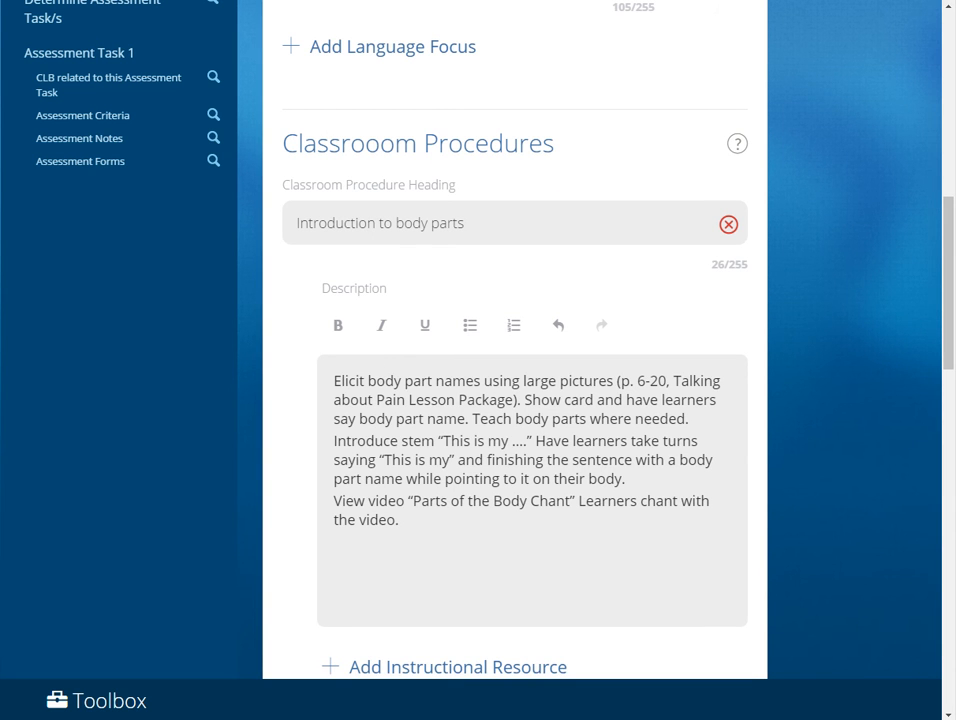
left_click_drag(333, 380, 446, 516)
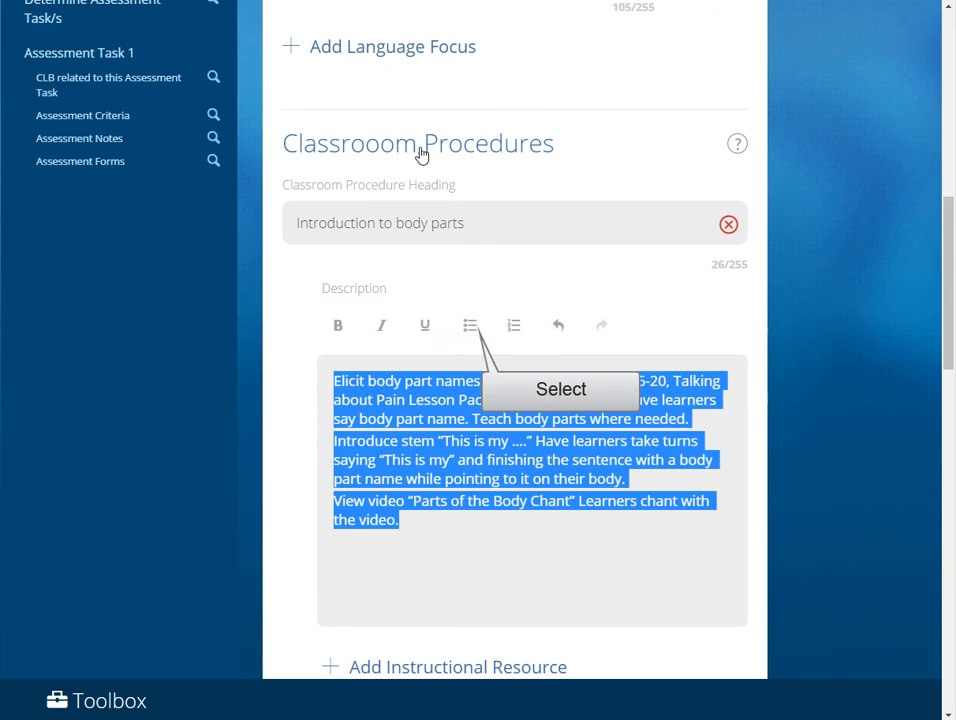
left_click(470, 327)
scroll(474, 339, "down", 3)
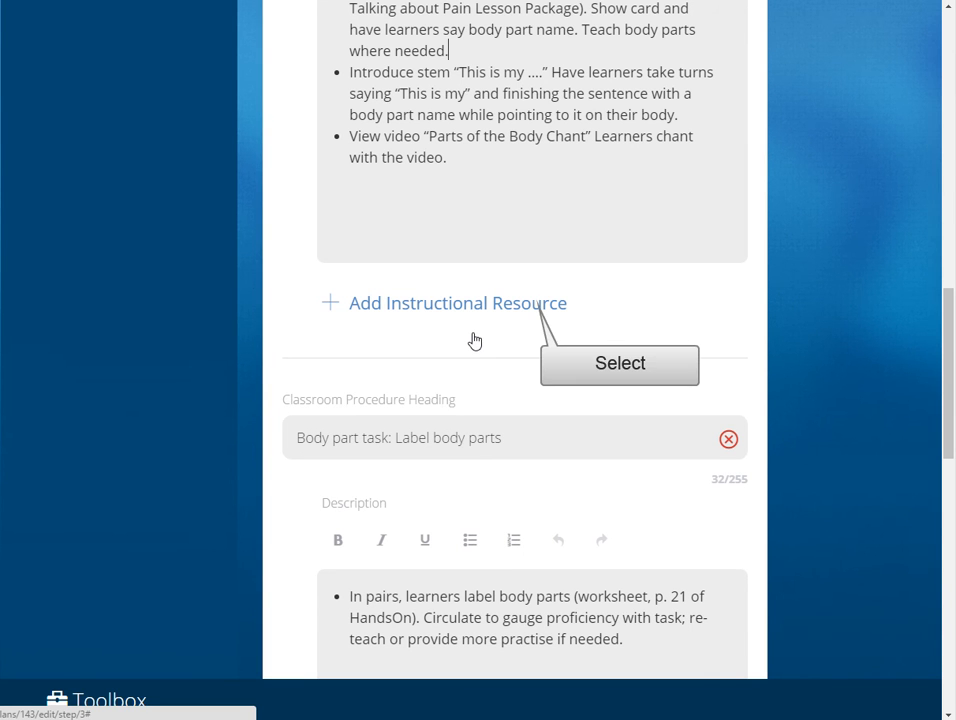
left_click(535, 307)
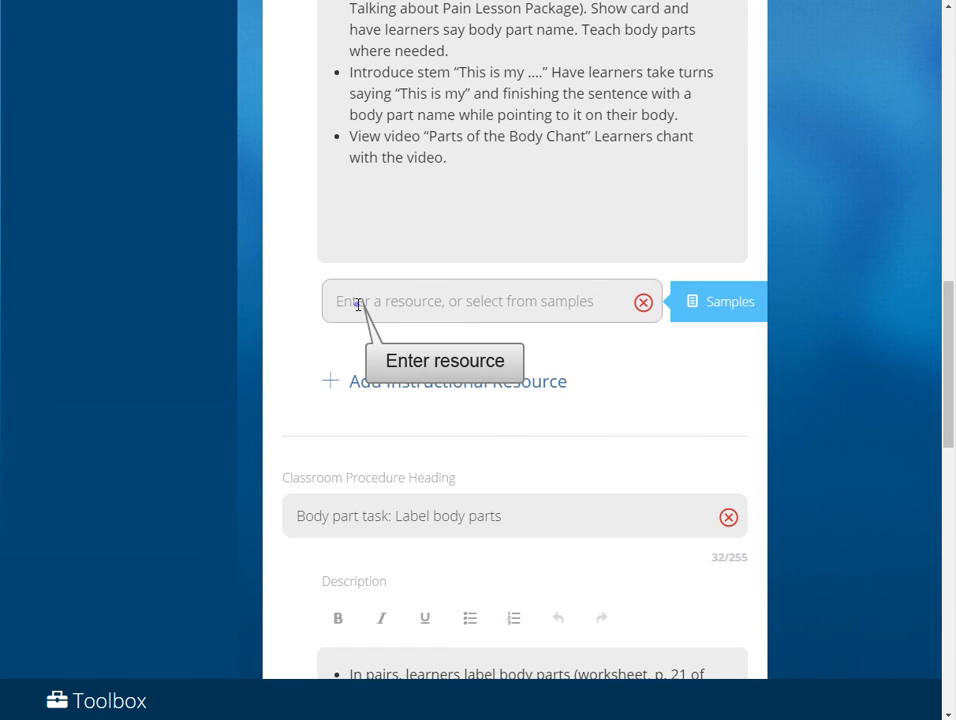
left_click(358, 305)
type("YouTube video \"Parts of the Body Chant\" https://www.youtube.com/watch?v=ME2s-IYbChM")
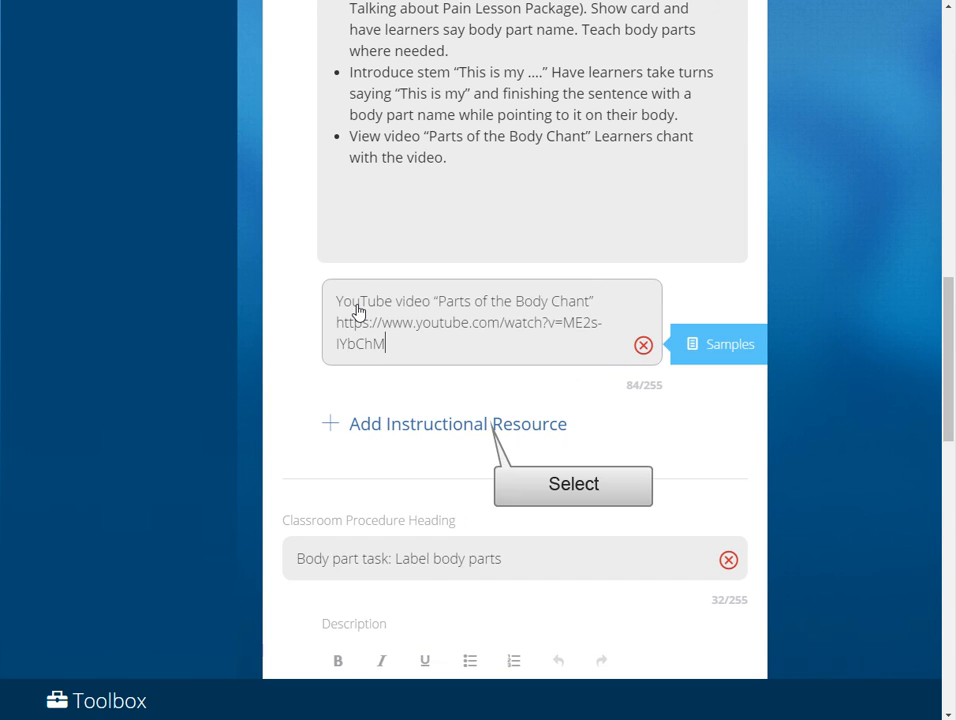
Add another instructional resource and browse the Health samples at CLB 1 for classroom activities under Emergencies, Pain and Illness.
left_click(487, 433)
left_click(729, 429)
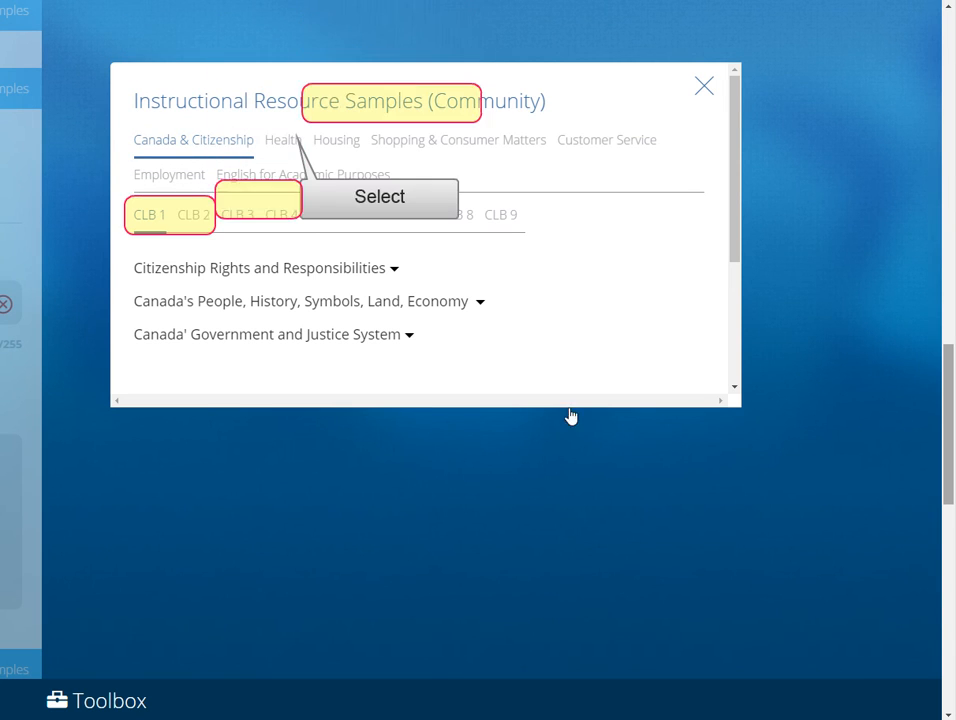
left_click(292, 145)
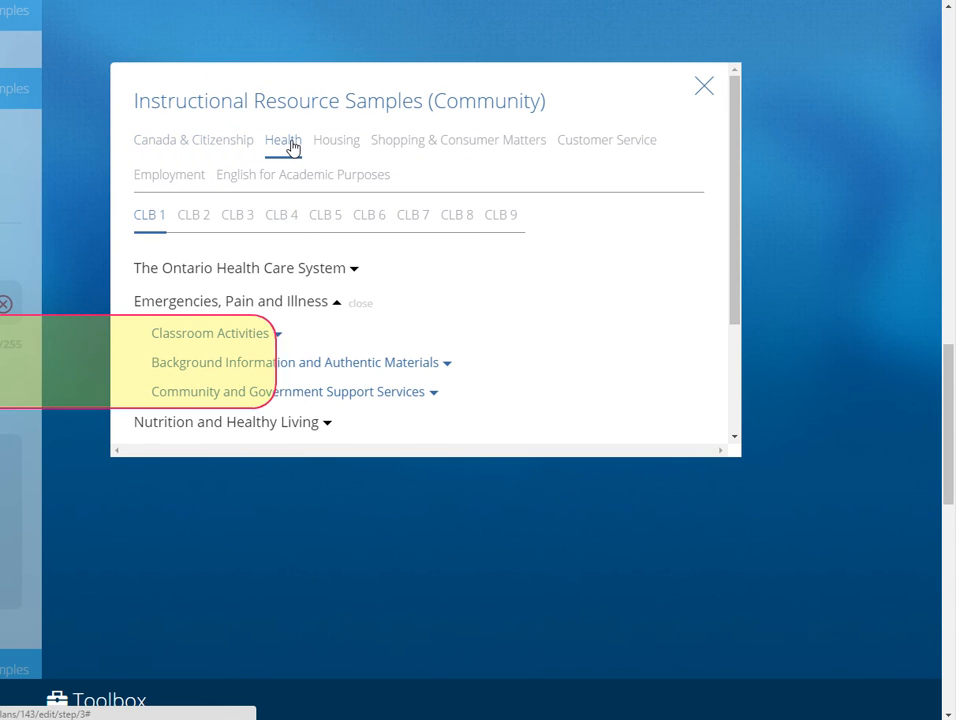
left_click(269, 338)
left_click_drag(735, 191, 738, 280)
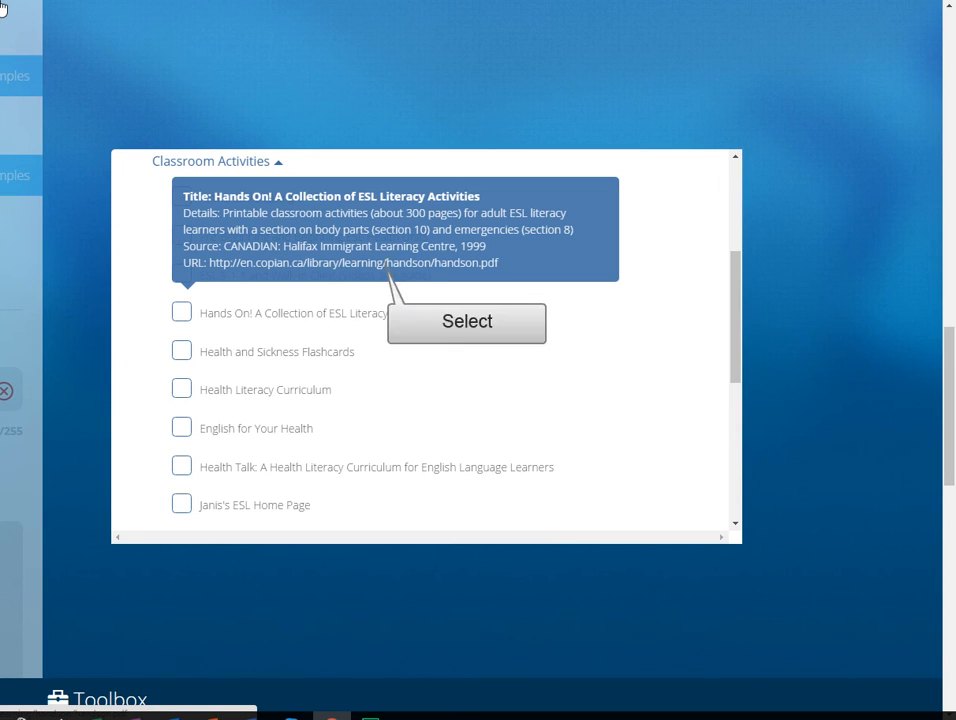
Preview the PDF of "Hands On! A Collection of ESL Literacy Activities" and choose that sample as the resource.
left_click(384, 266)
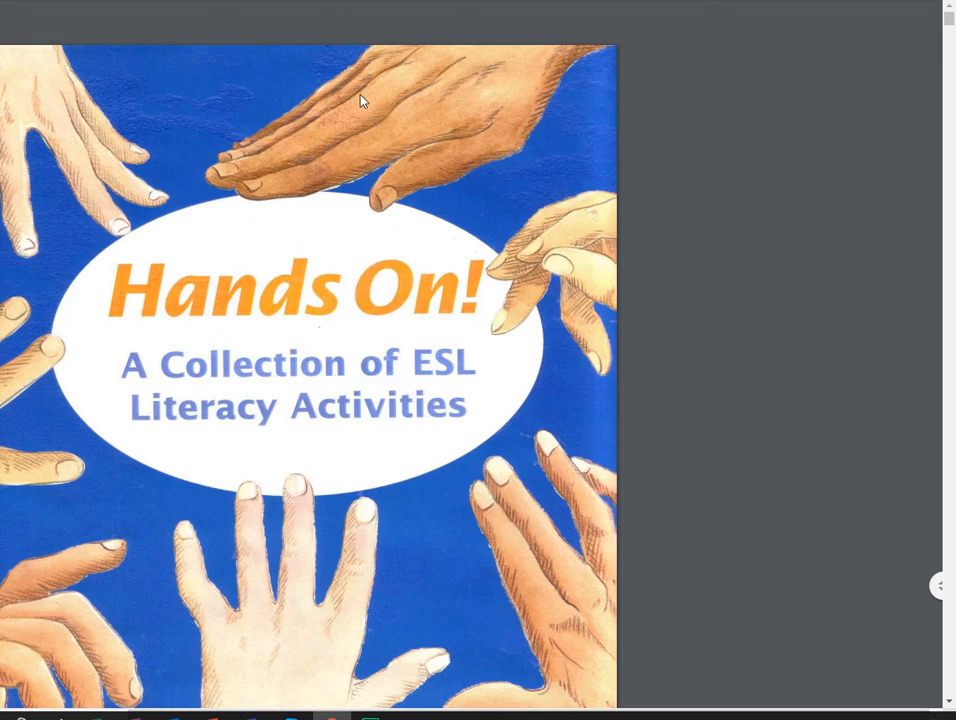
mouse_move(948, 18)
left_mouse_down()
mouse_move(949, 150)
mouse_move(952, 15)
left_mouse_up()
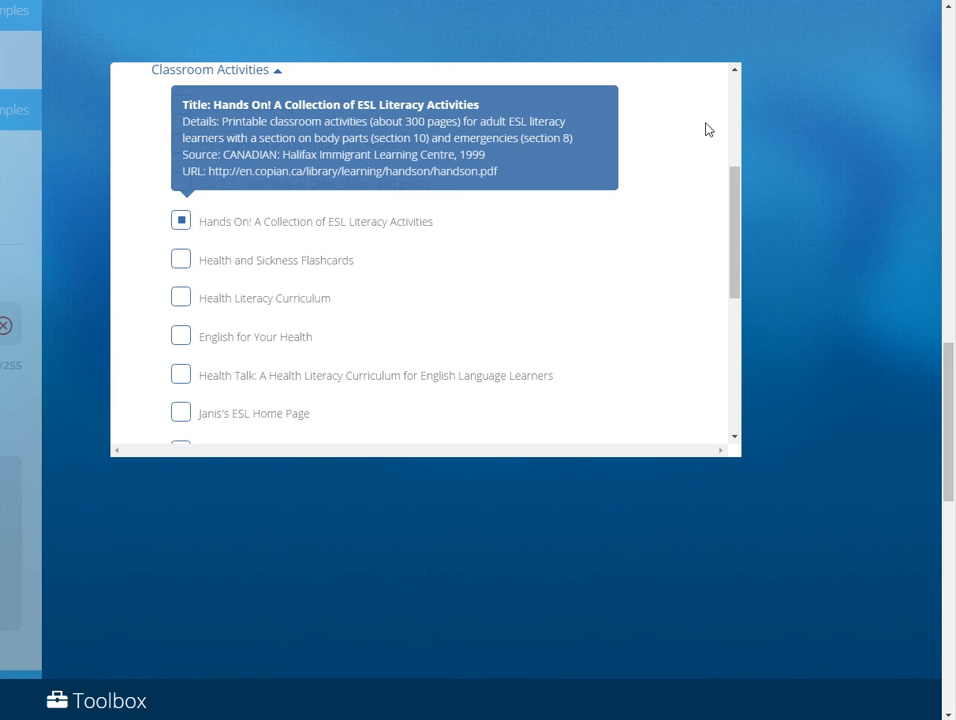
left_click_drag(736, 196, 708, 90)
left_click(706, 86)
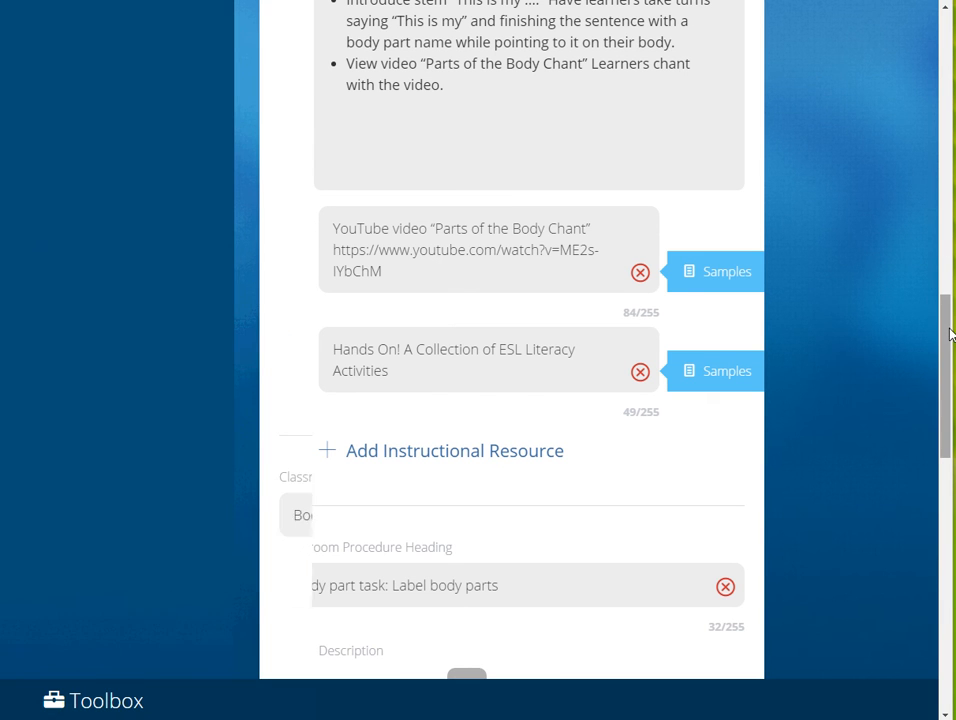
Save Subtask 1, go to the assessment task definition, and save it to continue to the assessment task's details.
left_click_drag(950, 334, 950, 592)
left_click(734, 634)
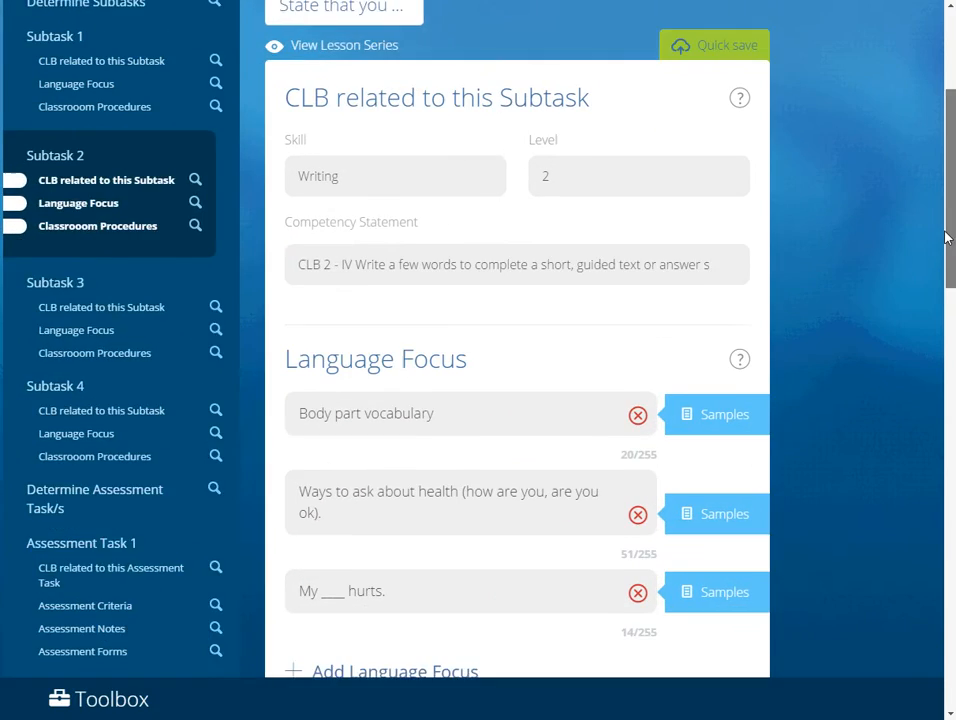
scroll(945, 258, "down", 2)
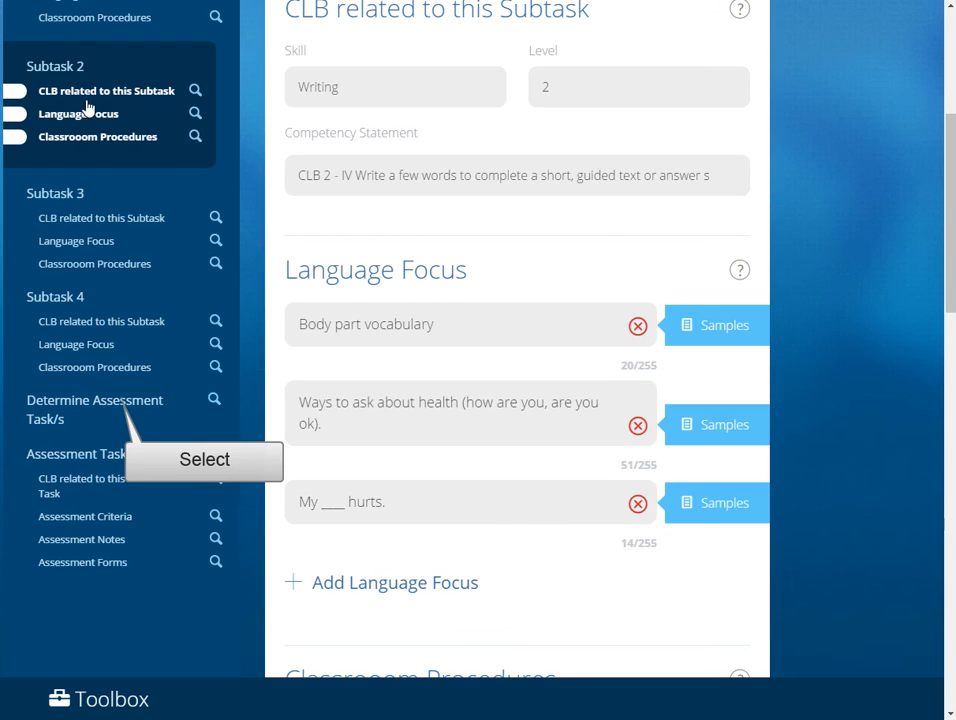
left_click(118, 410)
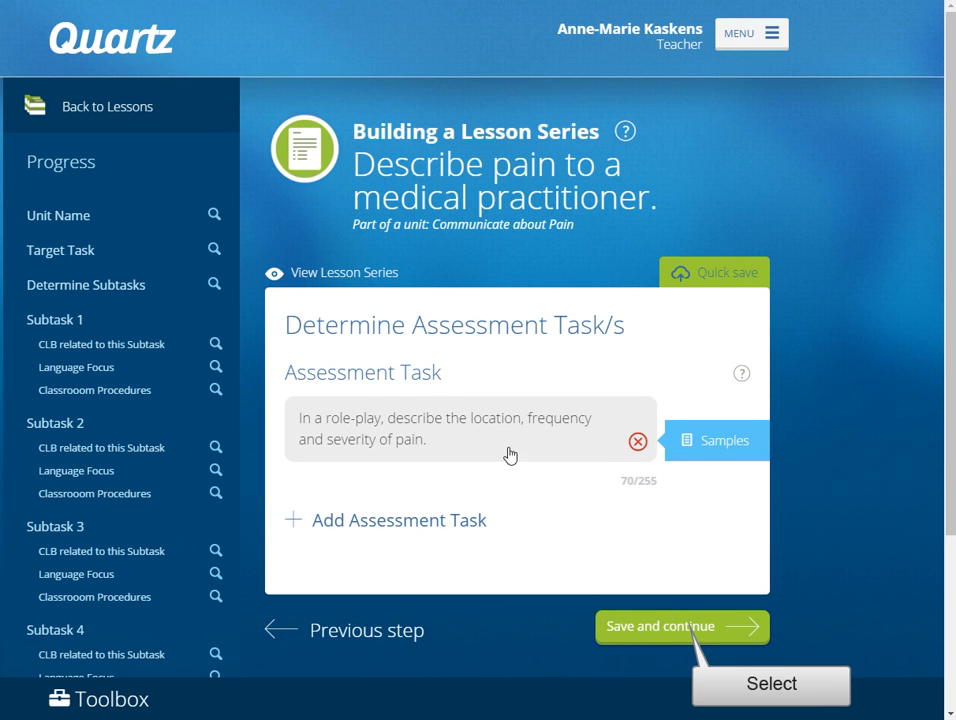
left_click(685, 630)
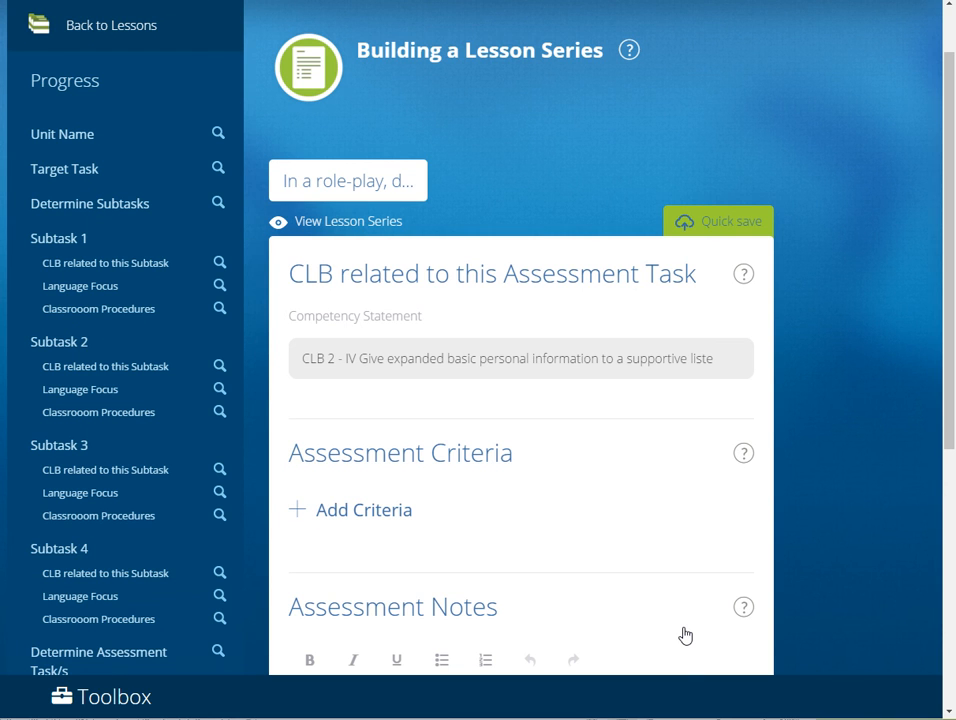
Add the sample criterion "(Holistic) Overall, able to carry out the interaction." from Speaking, CLB 1, Interacting with others.
left_click(401, 511)
left_click(727, 534)
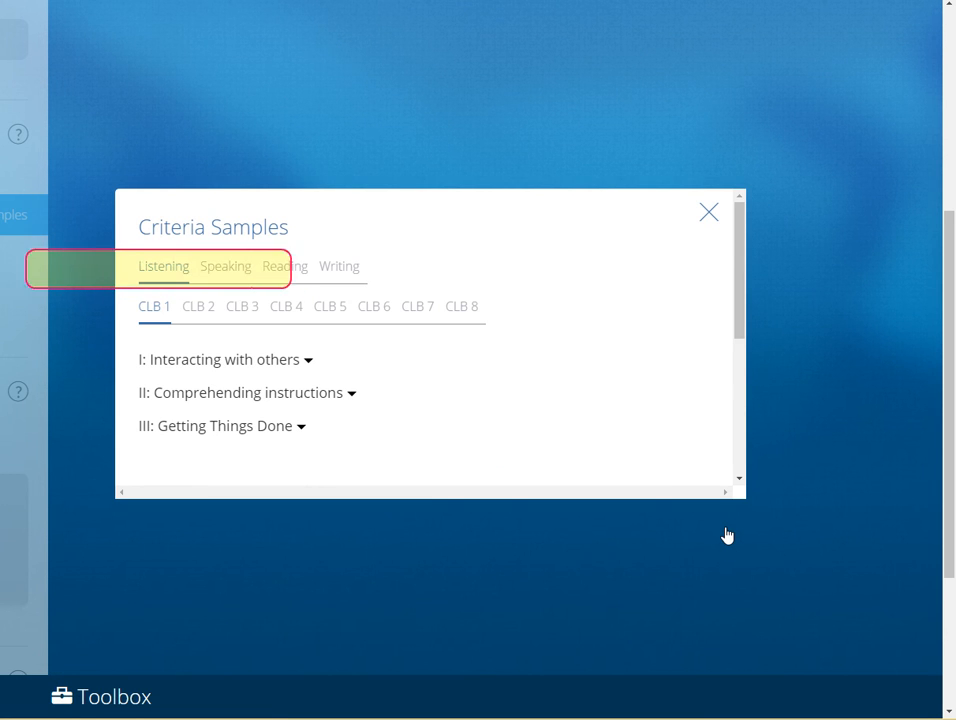
left_click(227, 268)
left_click(305, 361)
left_click(310, 411)
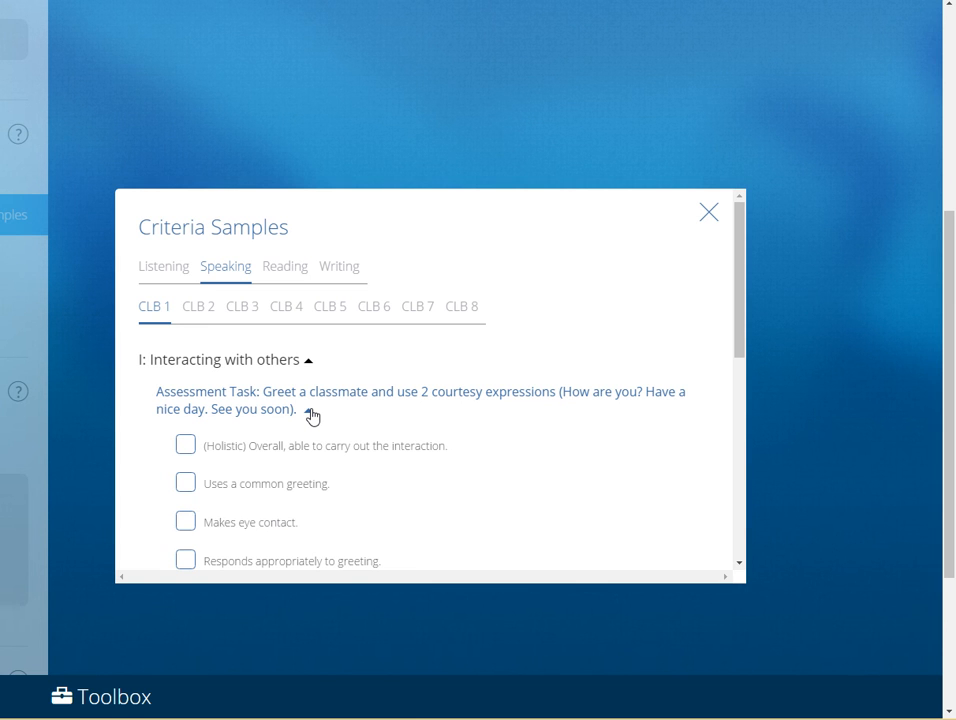
left_click(186, 444)
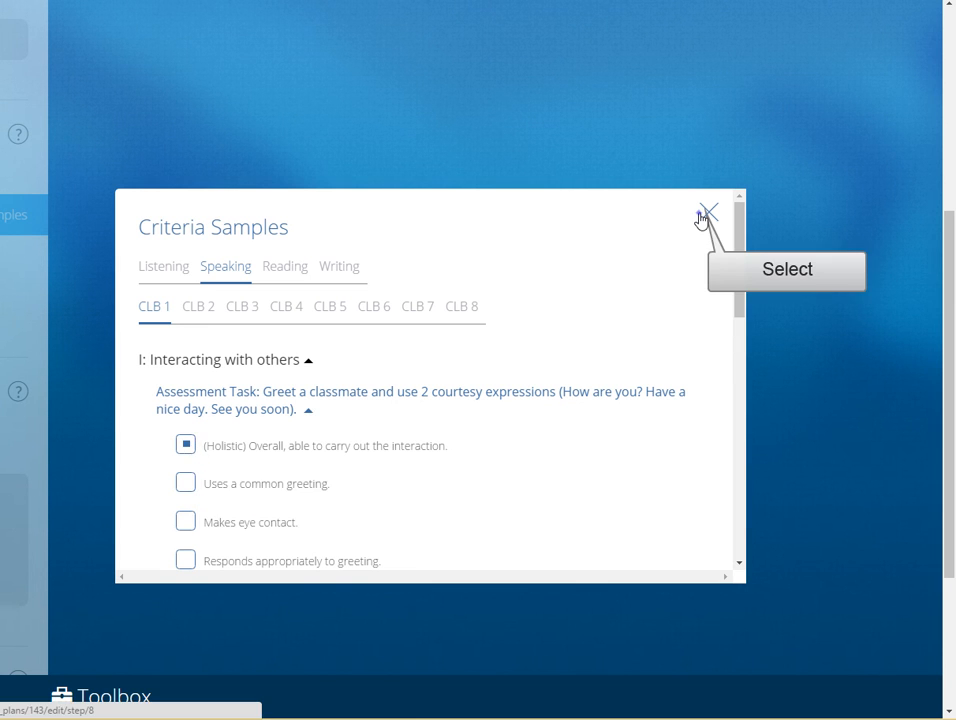
left_click(707, 213)
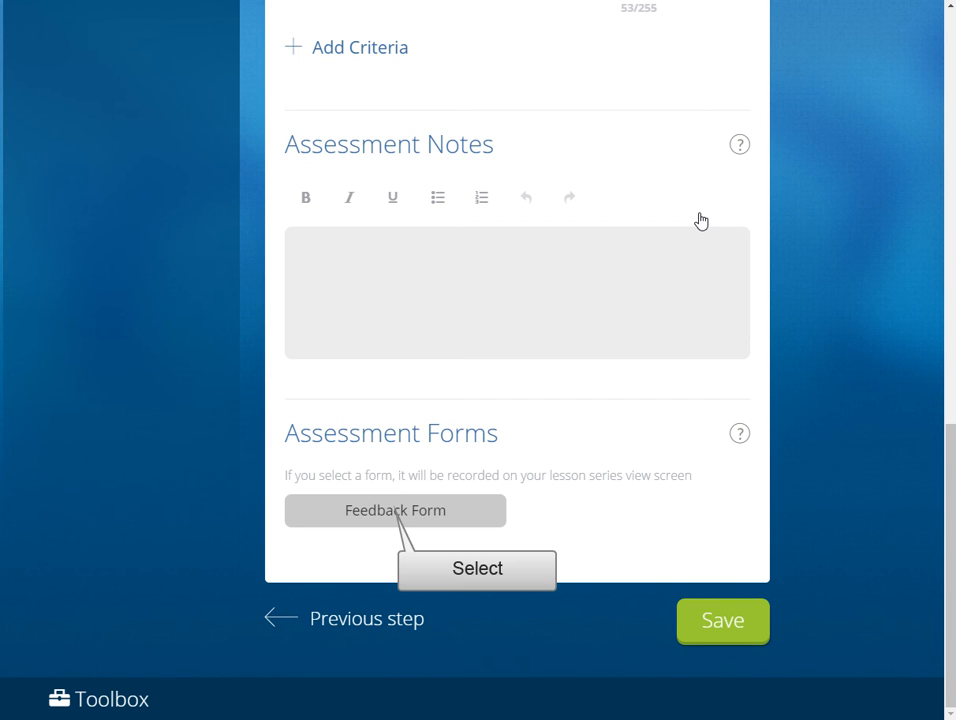
Select the Feedback Form as the assessment form and save the lesson series.
left_click(391, 514)
left_click(700, 623)
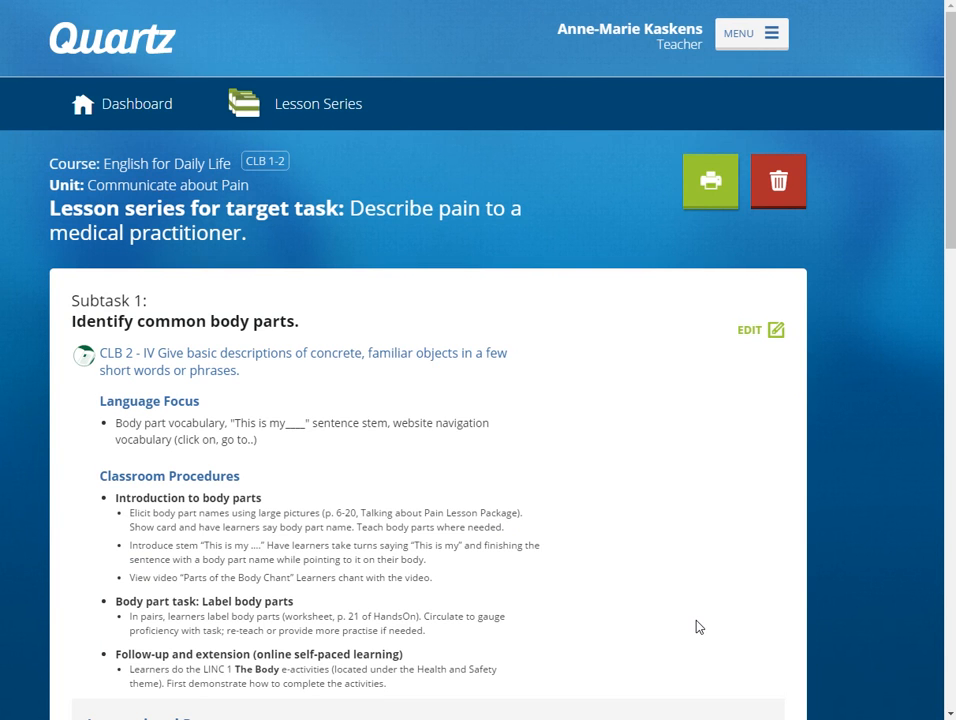
Open the print preview of the saved lesson series.
mouse_move(950, 97)
left_mouse_down()
mouse_move(952, 563)
mouse_move(950, 100)
left_mouse_up()
left_click(714, 180)
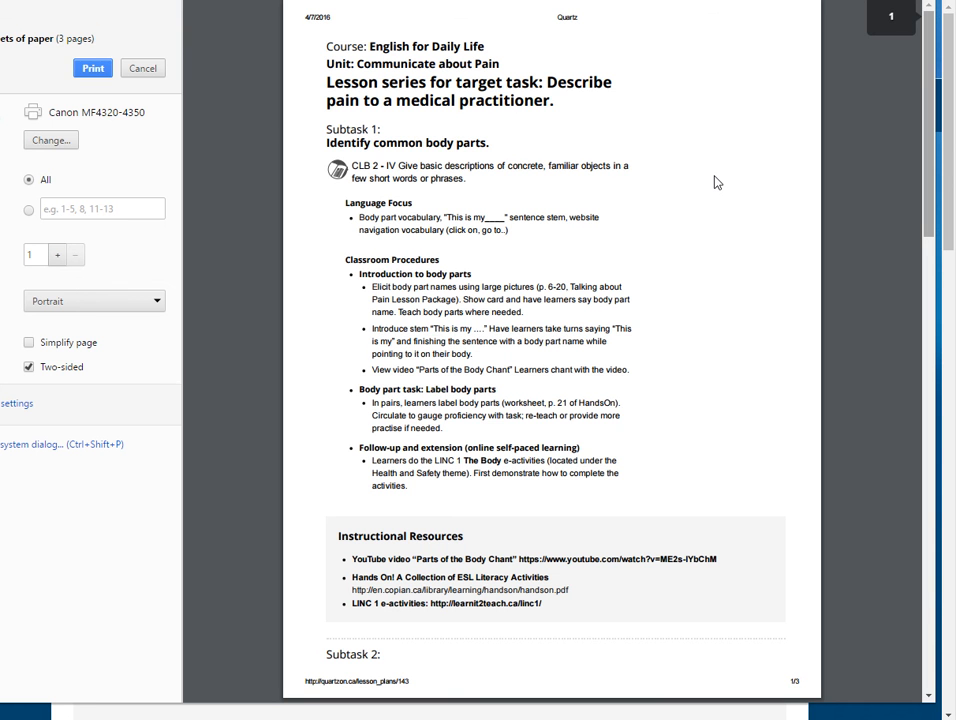